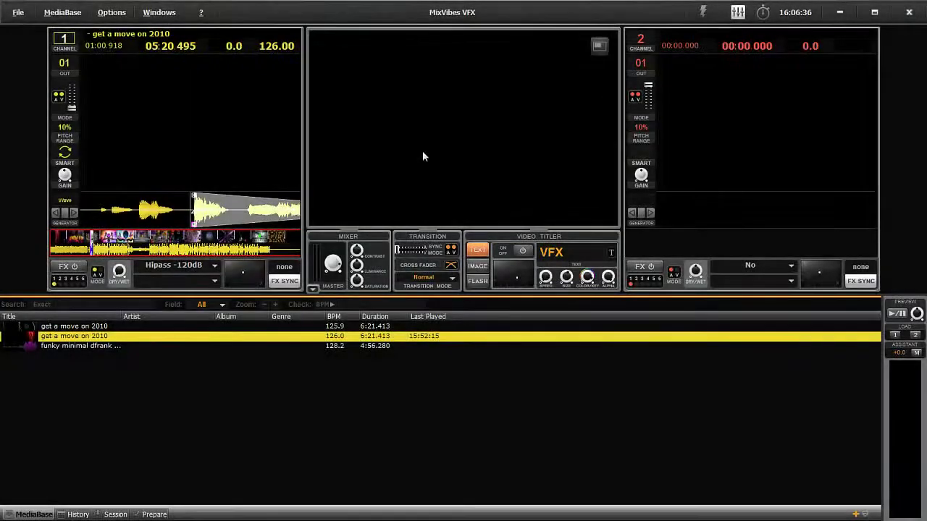
Open the detached video output window and enlarge it over the left deck.
{"action": "left_click", "coordinate": [598, 51]}
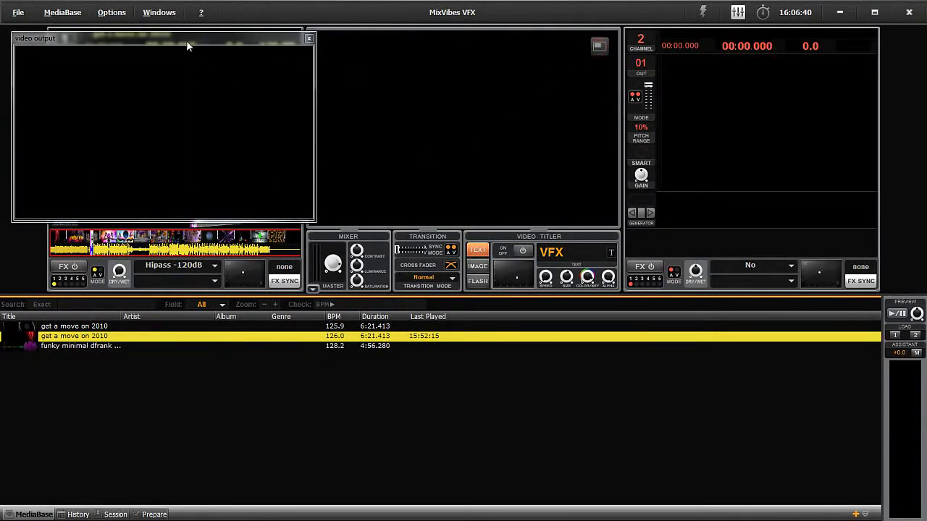
{"action": "left_click_drag", "start_coordinate": [315, 222], "coordinate": [369, 295]}
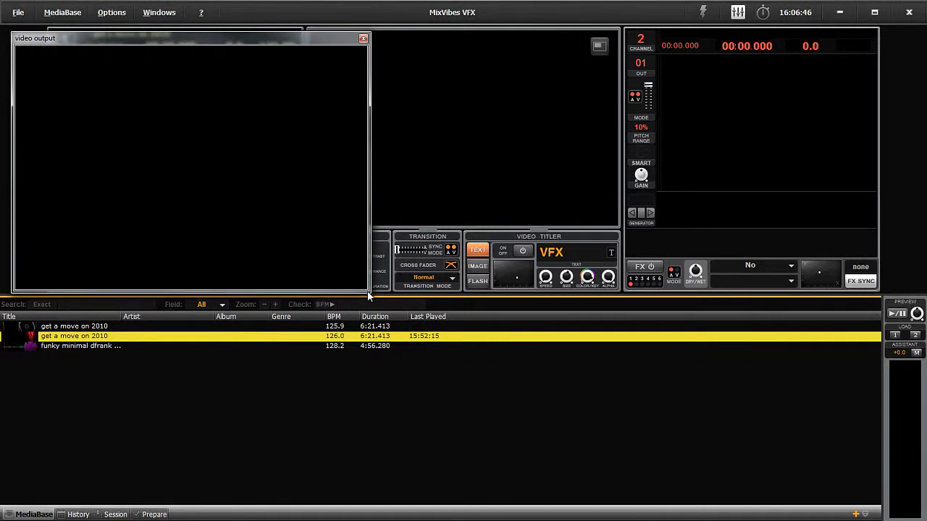
Open Options > Preferences beside the output, then slightly widen and raise the video output window.
{"action": "left_click", "coordinate": [113, 13]}
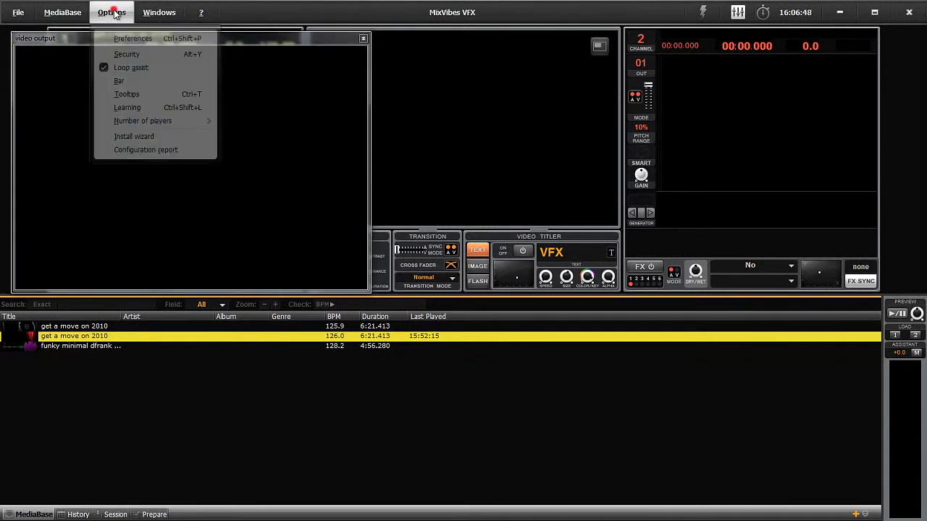
{"action": "left_click", "coordinate": [122, 36]}
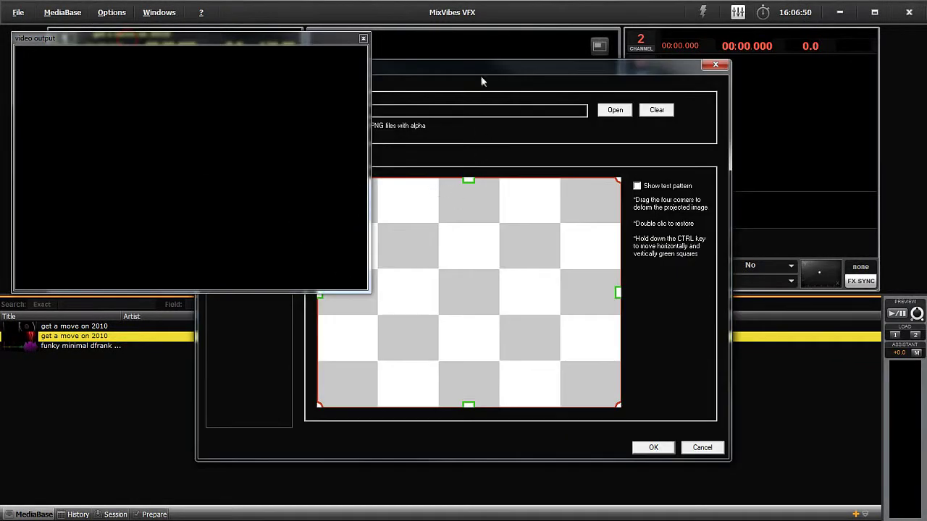
{"action": "left_click_drag", "start_coordinate": [479, 71], "coordinate": [666, 29]}
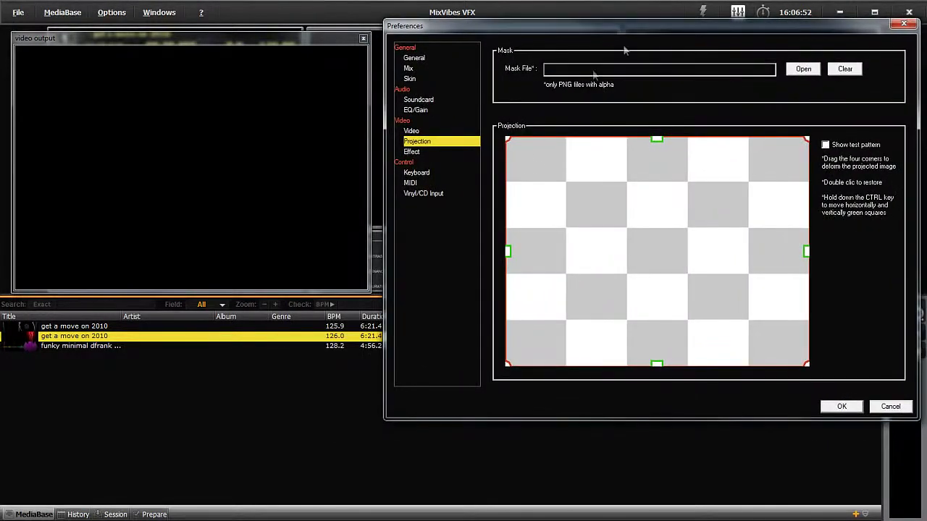
{"action": "left_click_drag", "start_coordinate": [371, 293], "coordinate": [382, 293]}
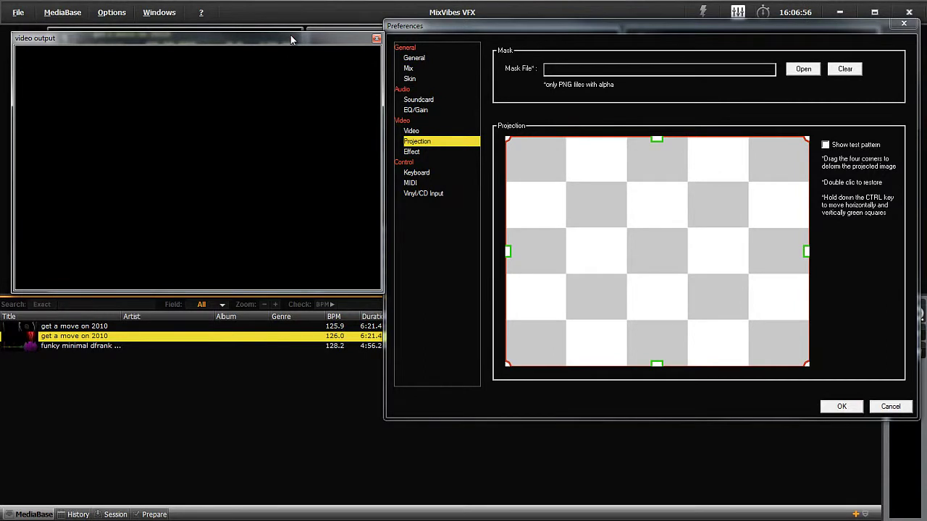
{"action": "left_click_drag", "start_coordinate": [290, 38], "coordinate": [293, 33]}
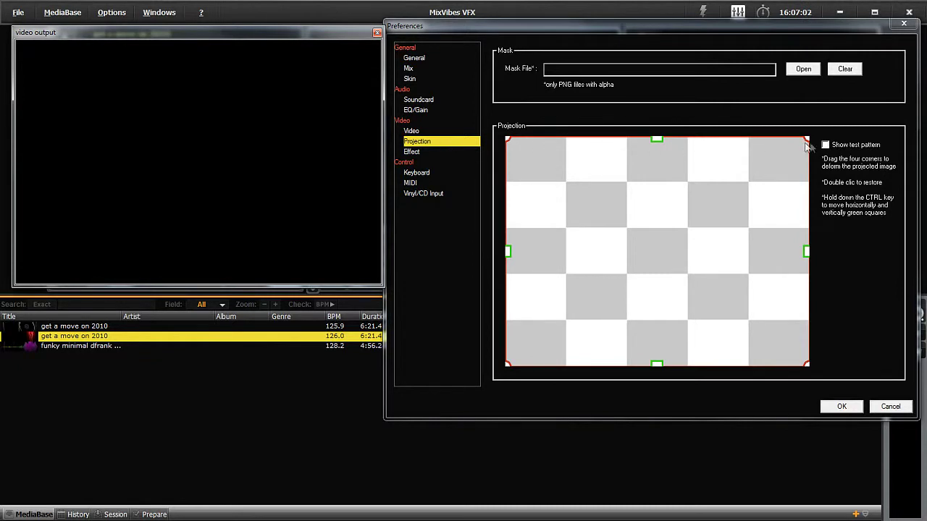
Enable Show test pattern and drag the projection corners and edges into a slanted parallelogram.
{"action": "left_click", "coordinate": [826, 146]}
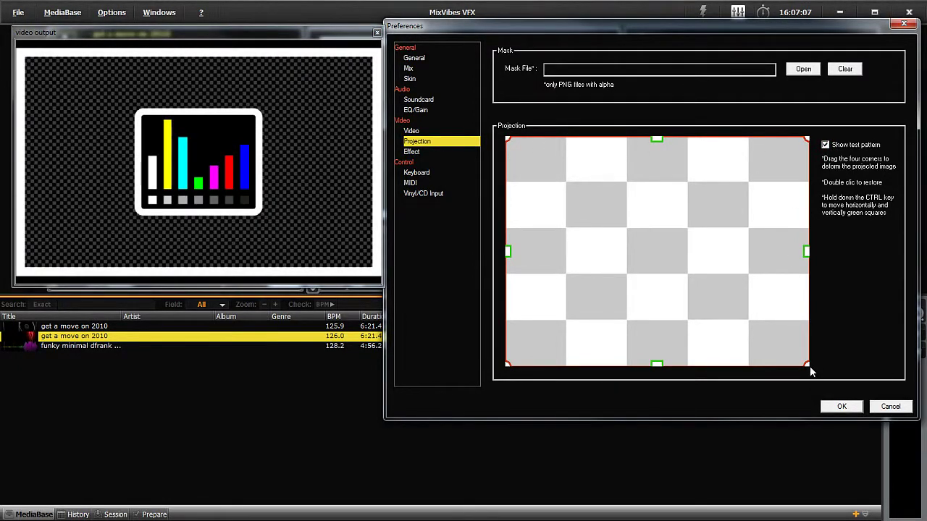
{"action": "left_click_drag", "start_coordinate": [808, 368], "coordinate": [792, 356]}
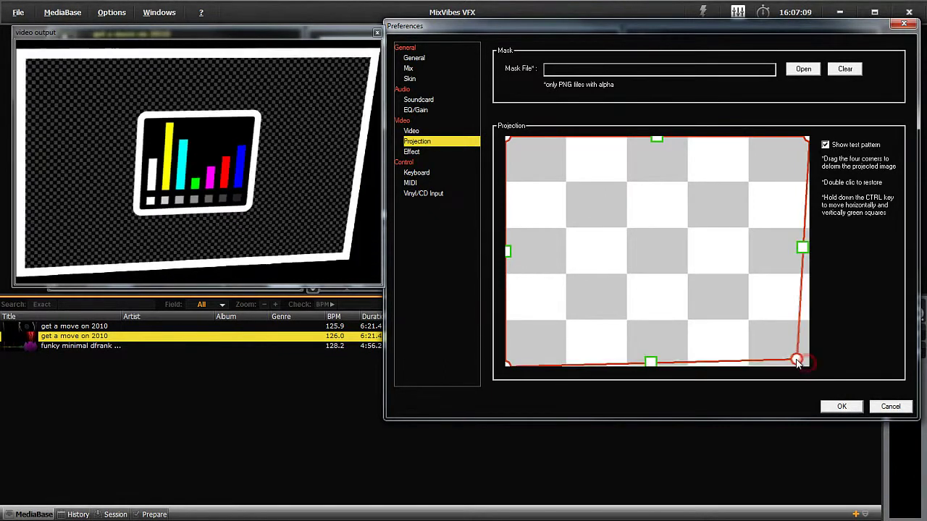
{"action": "left_click_drag", "start_coordinate": [804, 251], "coordinate": [781, 249]}
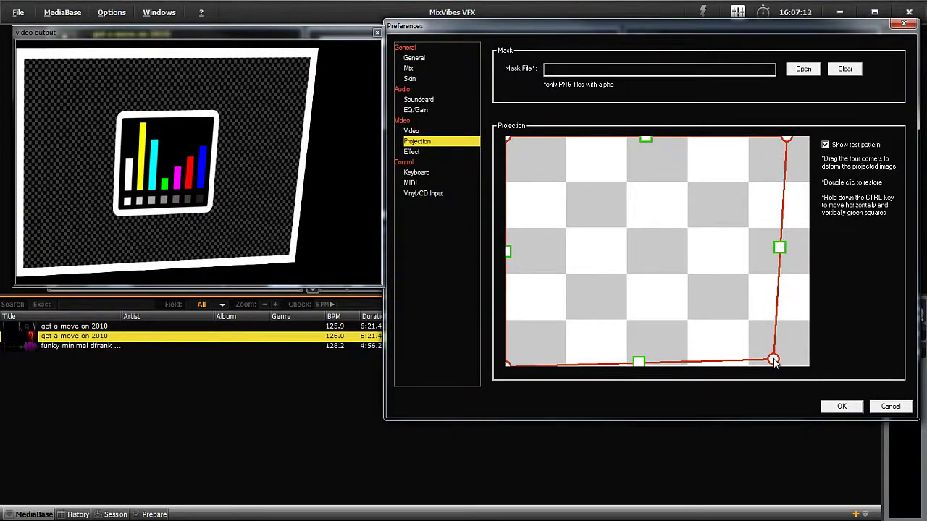
{"action": "left_click_drag", "start_coordinate": [774, 362], "coordinate": [690, 271]}
{"action": "left_click_drag", "start_coordinate": [739, 205], "coordinate": [716, 205]}
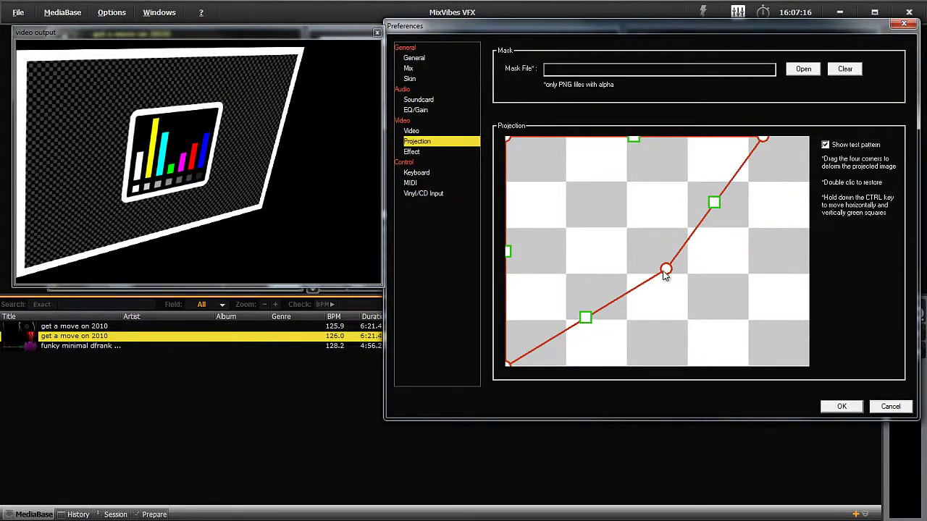
{"action": "left_click_drag", "start_coordinate": [666, 269], "coordinate": [691, 286]}
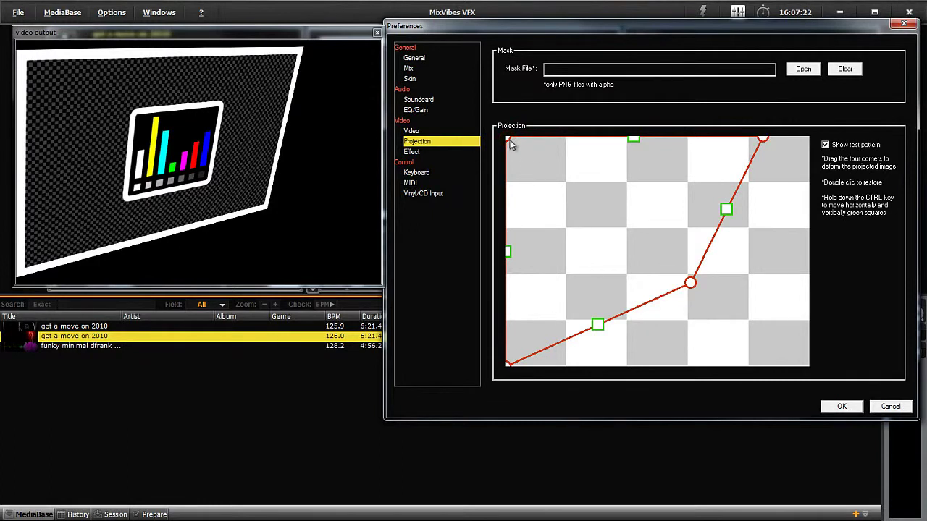
{"action": "left_click_drag", "start_coordinate": [507, 140], "coordinate": [565, 168]}
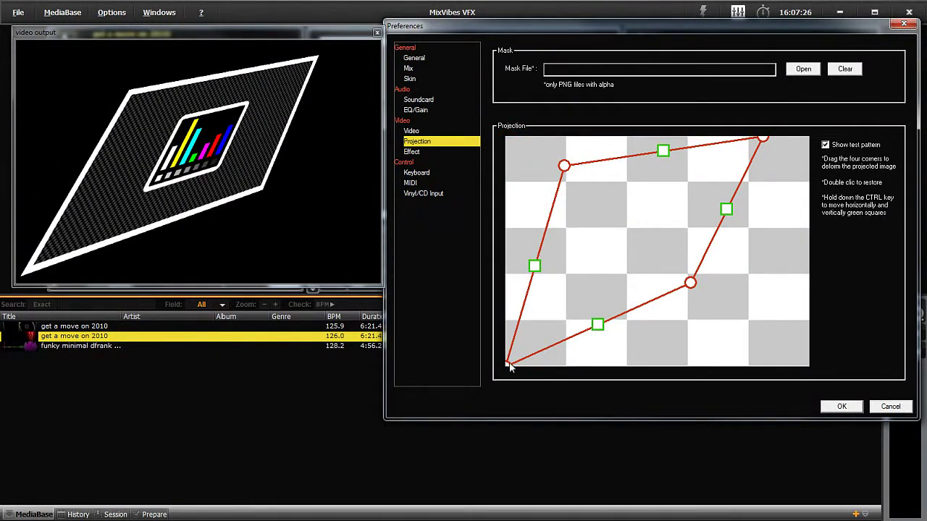
{"action": "mouse_move", "coordinate": [510, 365]}
{"action": "left_mouse_down"}
{"action": "mouse_move", "coordinate": [530, 343]}
{"action": "mouse_move", "coordinate": [526, 314]}
{"action": "mouse_move", "coordinate": [509, 351]}
{"action": "left_mouse_up"}
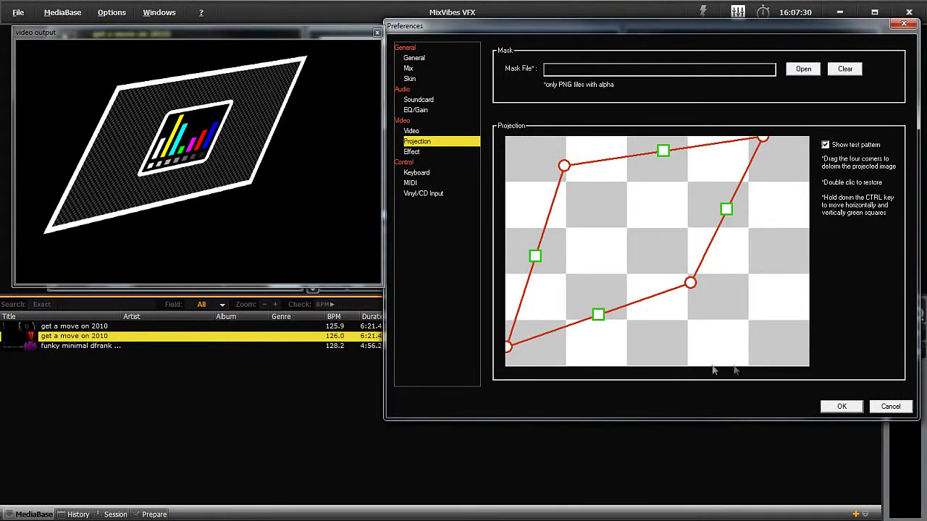
Turn off the test pattern and drag the projection corners to try warped shapes on live video.
{"action": "left_click", "coordinate": [825, 145]}
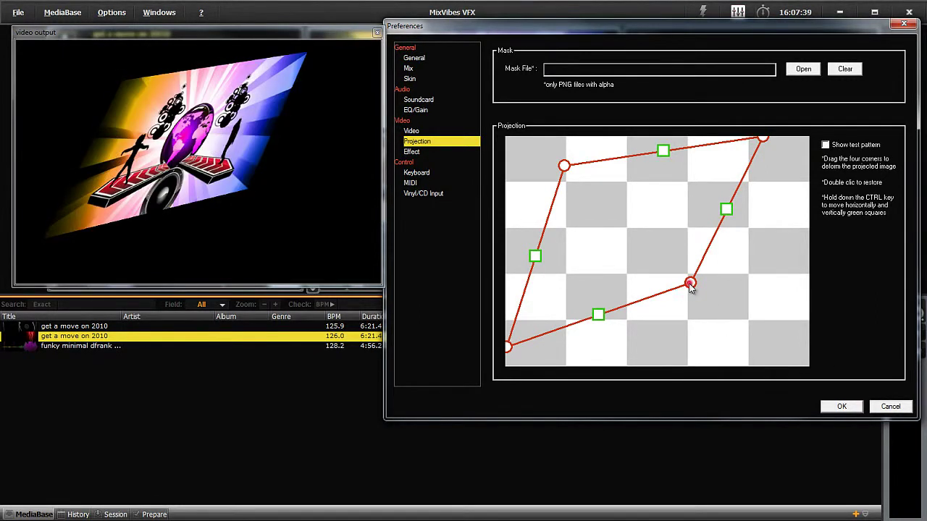
{"action": "left_click_drag", "start_coordinate": [690, 285], "coordinate": [757, 344]}
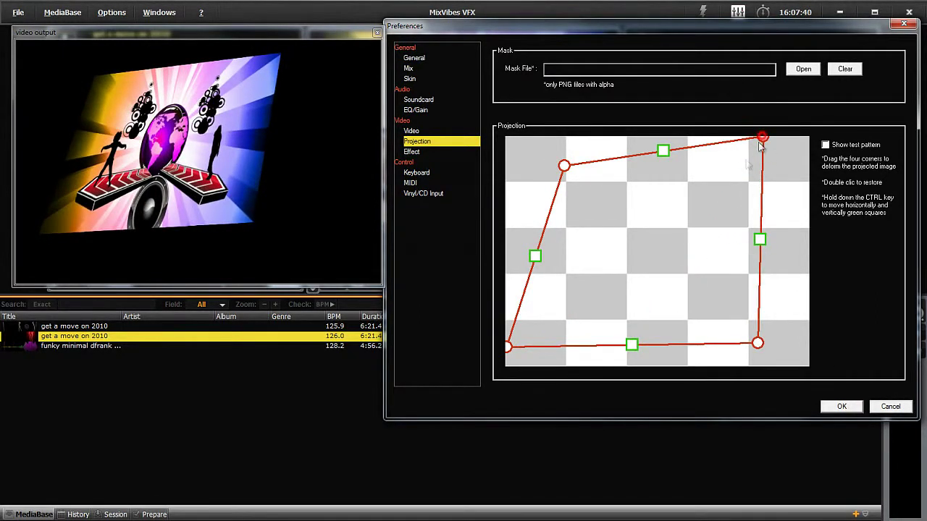
{"action": "left_click_drag", "start_coordinate": [761, 139], "coordinate": [679, 217]}
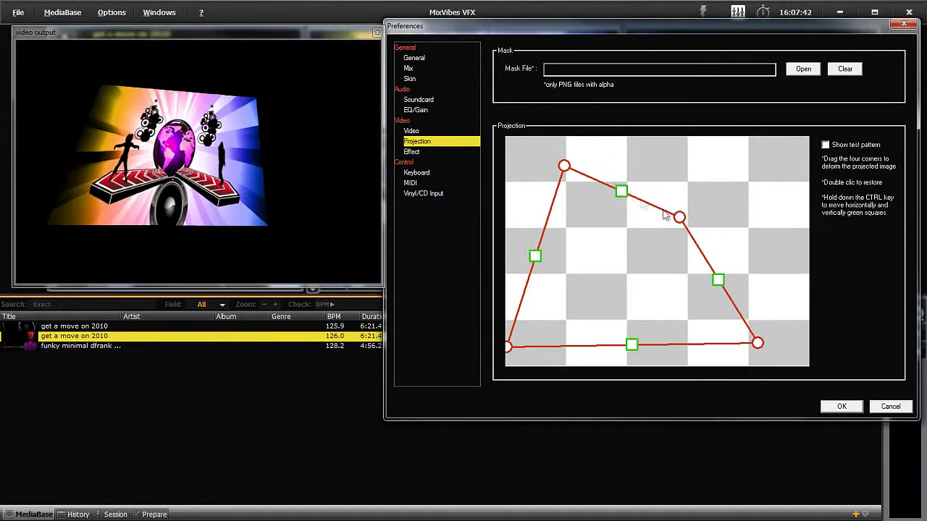
{"action": "left_click_drag", "start_coordinate": [565, 168], "coordinate": [608, 233]}
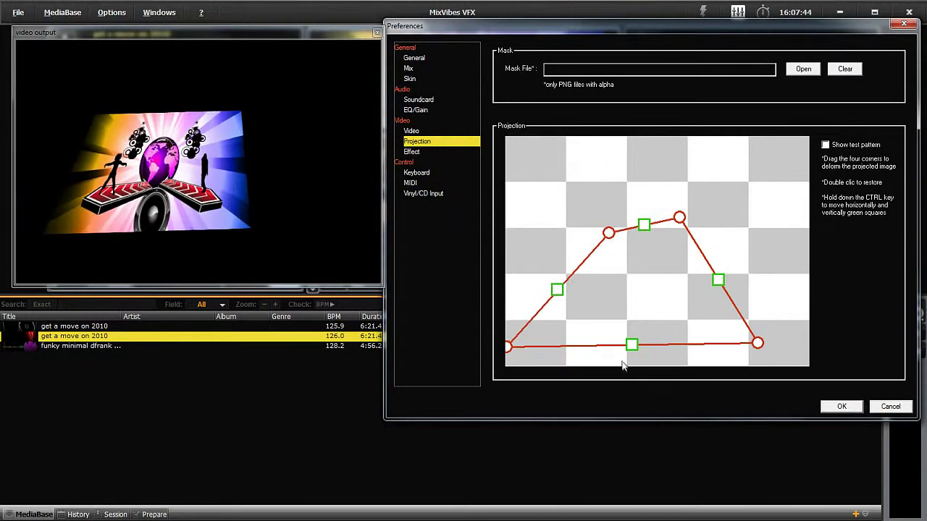
{"action": "left_click_drag", "start_coordinate": [634, 347], "coordinate": [631, 294]}
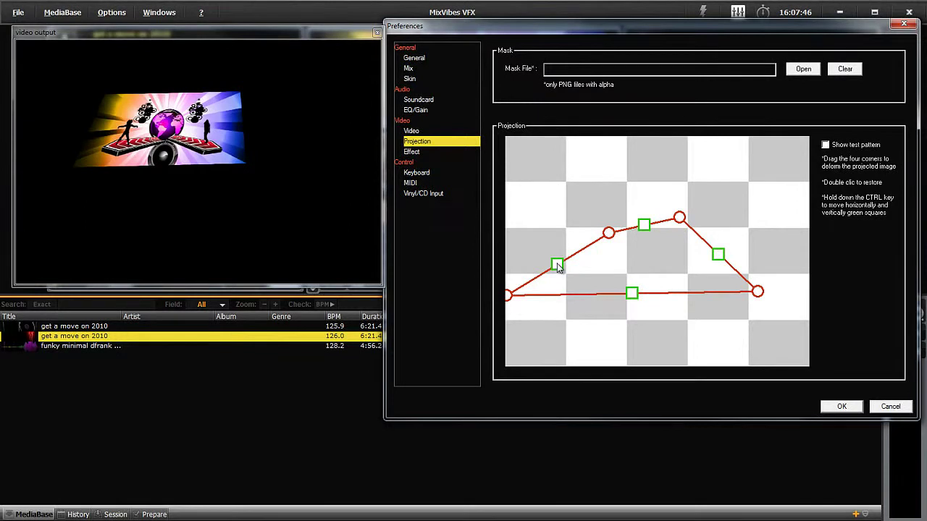
Reshape the edges further, then double-click the grid to restore the full projection rectangle.
{"action": "left_click_drag", "start_coordinate": [558, 267], "coordinate": [602, 267]}
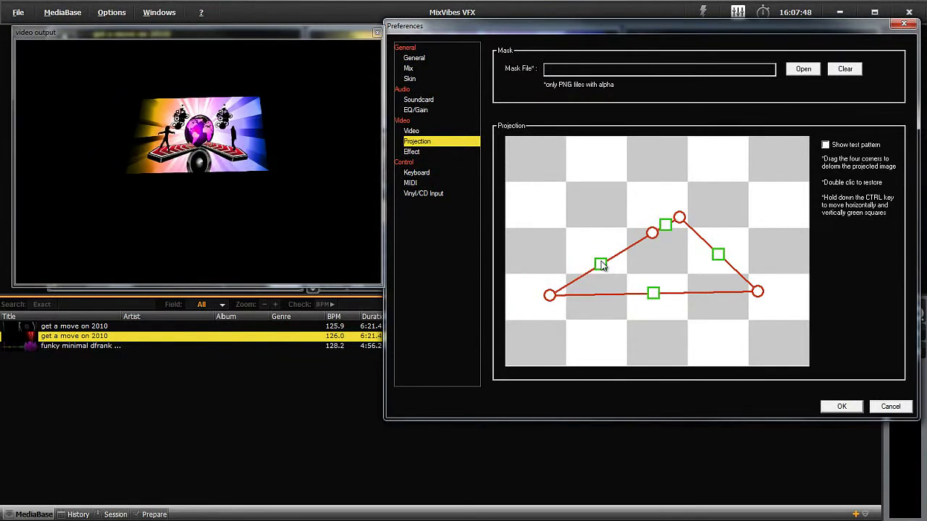
{"action": "left_click_drag", "start_coordinate": [679, 219], "coordinate": [778, 145]}
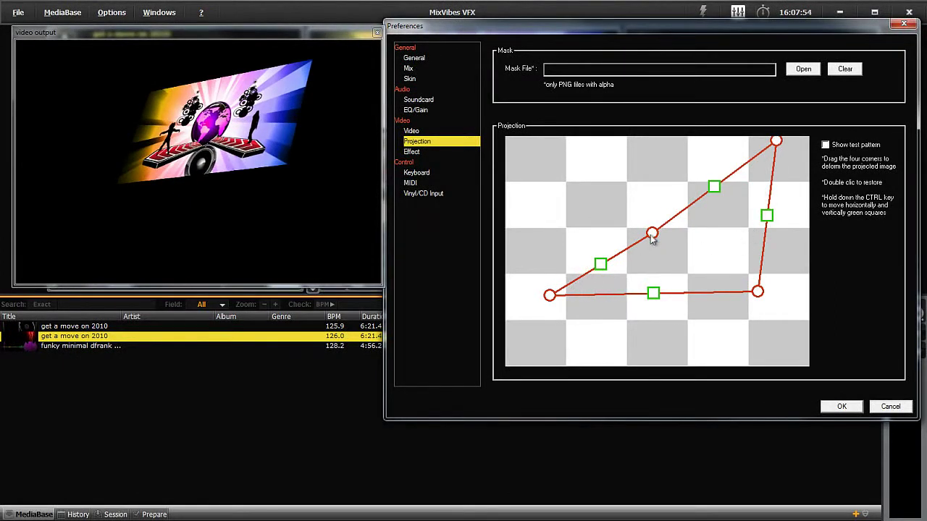
{"action": "left_click_drag", "start_coordinate": [651, 239], "coordinate": [499, 145]}
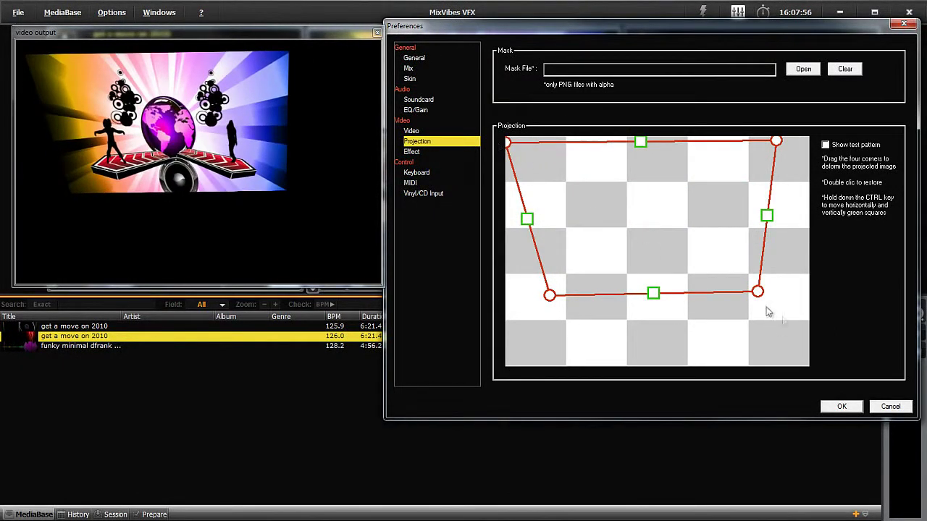
{"action": "left_click_drag", "start_coordinate": [757, 293], "coordinate": [674, 311]}
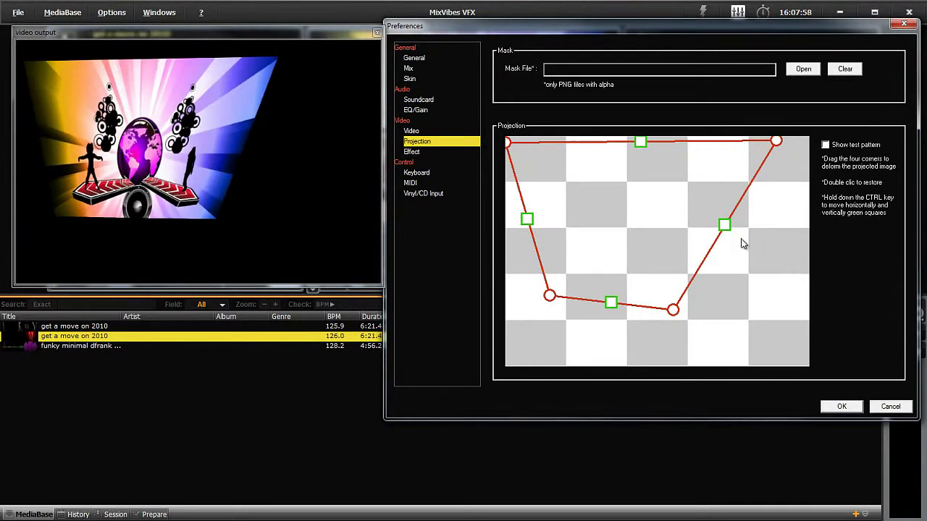
{"action": "double_click", "coordinate": [725, 227]}
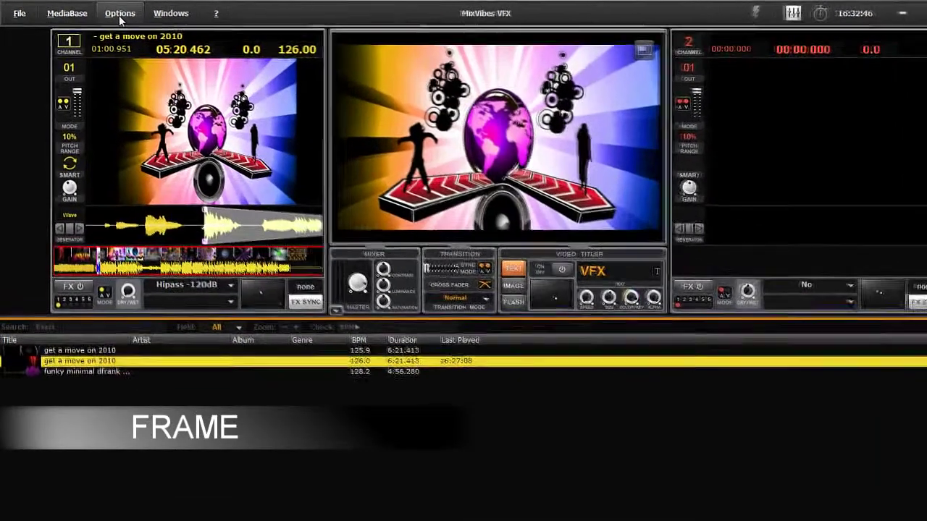
Reopen Preferences on the Projection page and move it below the decks and mixer.
{"action": "left_click", "coordinate": [112, 12]}
{"action": "left_click", "coordinate": [137, 43]}
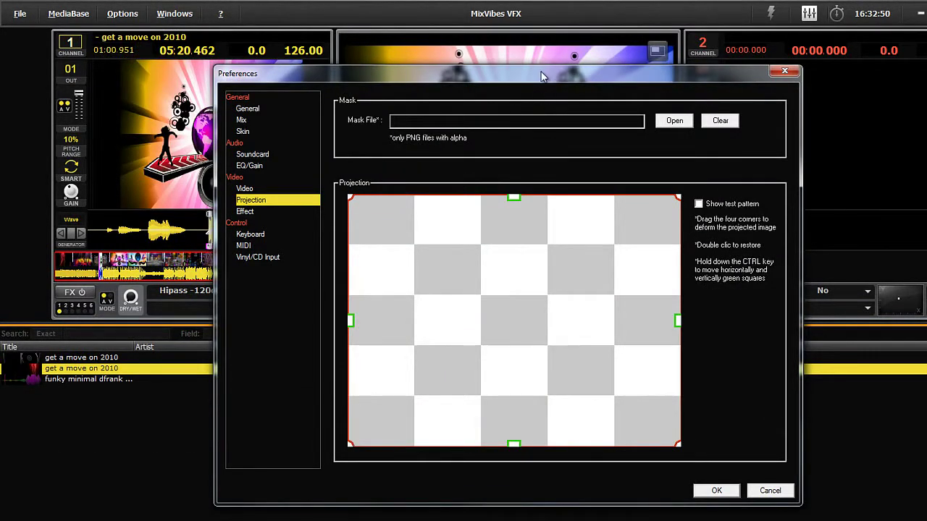
{"action": "left_click_drag", "start_coordinate": [543, 76], "coordinate": [543, 340]}
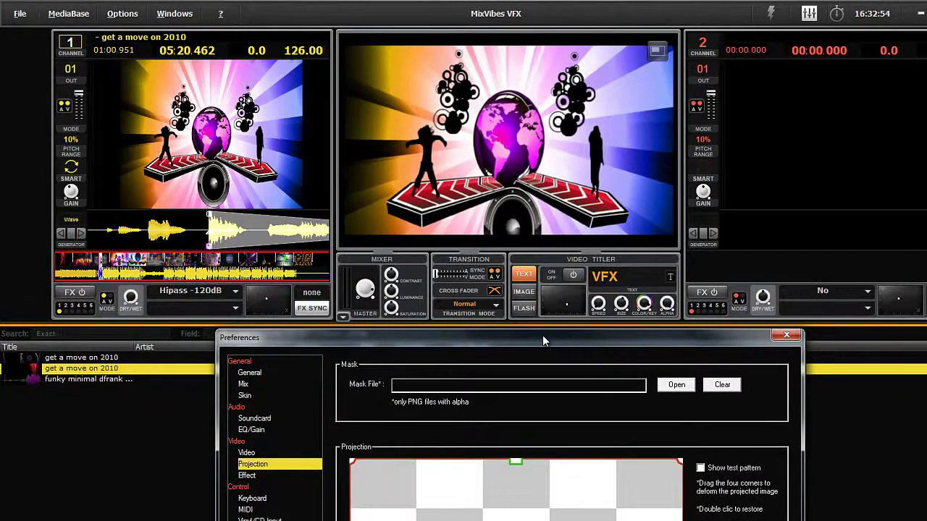
Load 'Agrass mask alpha big screen 1600' from the frame folder as the Mask File.
{"action": "left_click", "coordinate": [679, 385]}
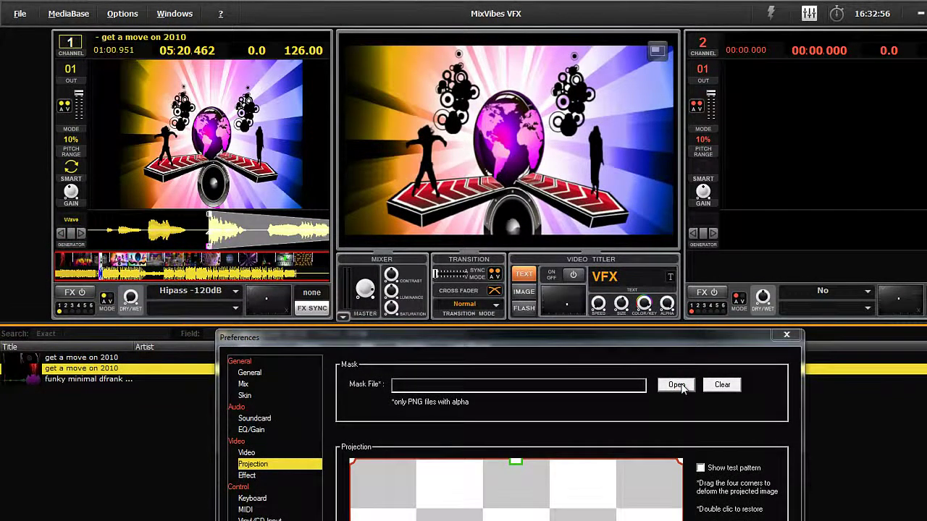
{"action": "left_click", "coordinate": [440, 311]}
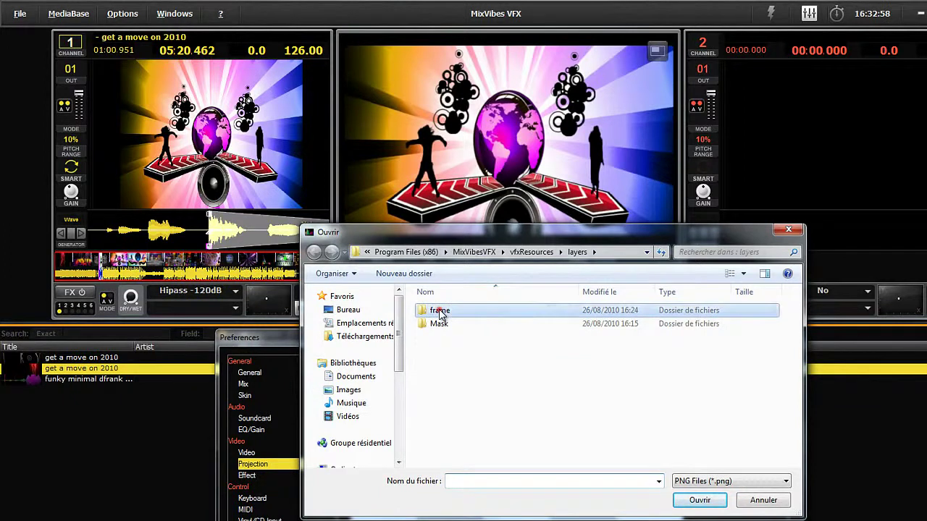
{"action": "double_click", "coordinate": [440, 311]}
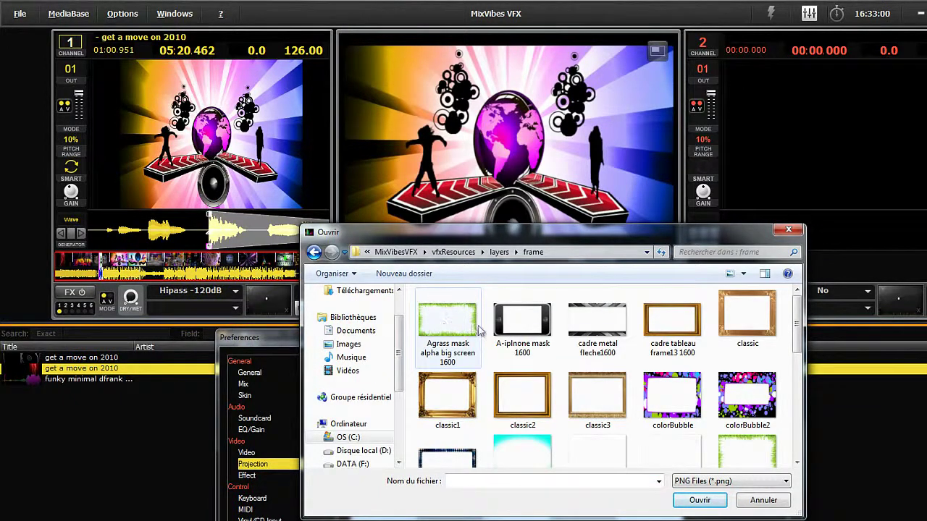
{"action": "scroll", "coordinate": [765, 342], "scroll_direction": "down", "scroll_amount": 3}
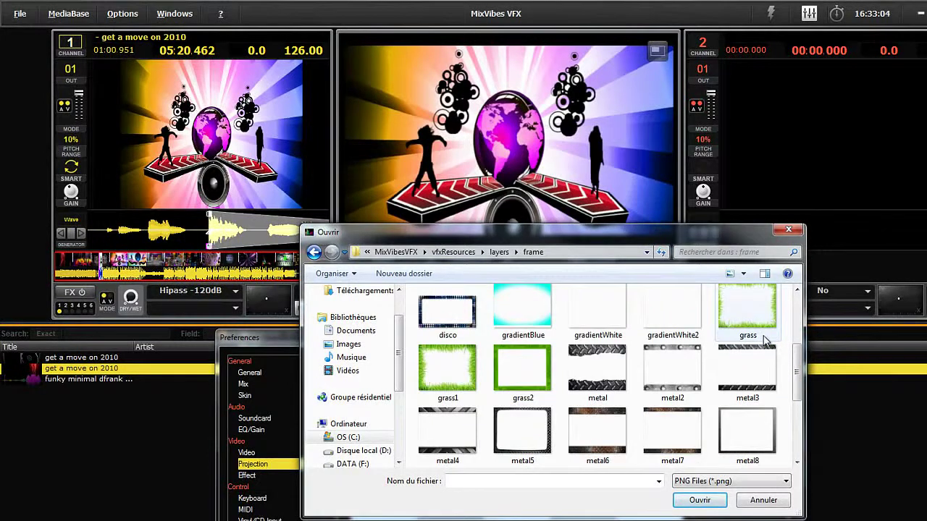
{"action": "scroll", "coordinate": [765, 342], "scroll_direction": "down", "scroll_amount": 1}
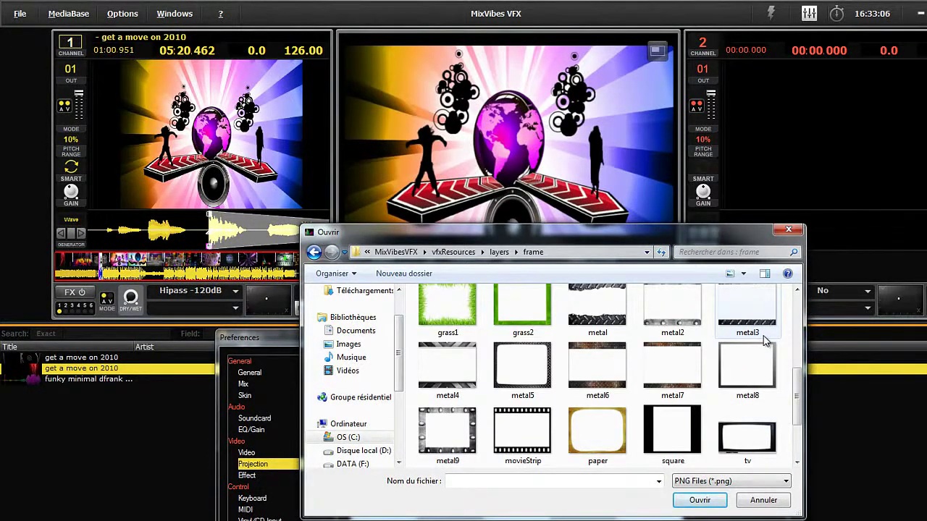
{"action": "scroll", "coordinate": [766, 342], "scroll_direction": "down", "scroll_amount": 1}
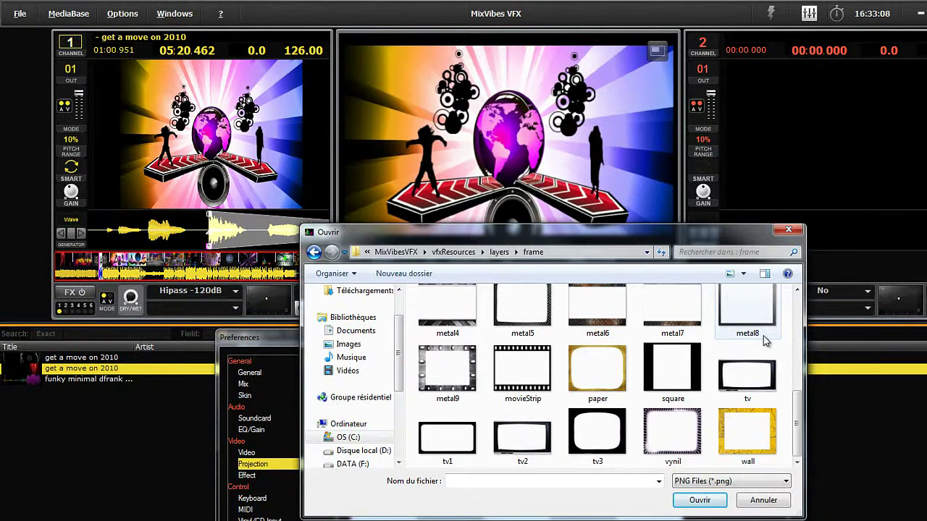
{"action": "scroll", "coordinate": [765, 342], "scroll_direction": "up", "scroll_amount": 2}
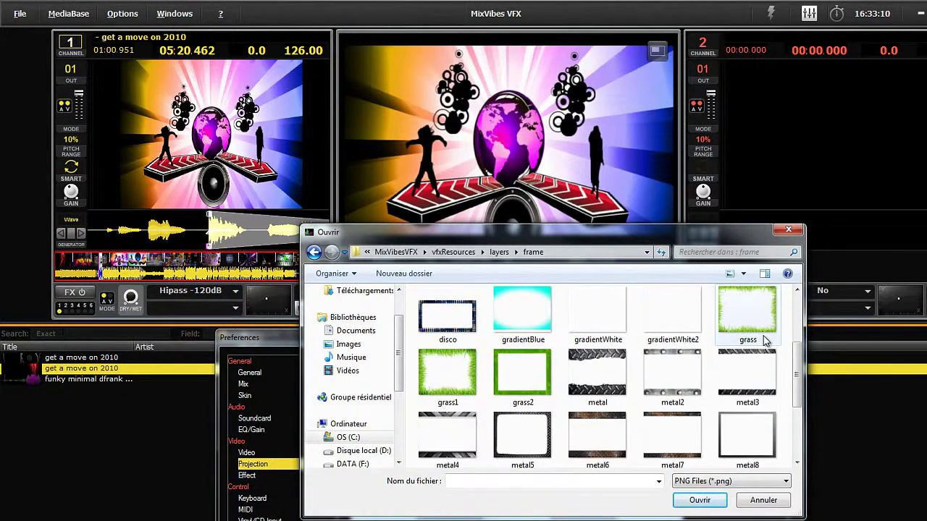
{"action": "scroll", "coordinate": [766, 342], "scroll_direction": "up", "scroll_amount": 2}
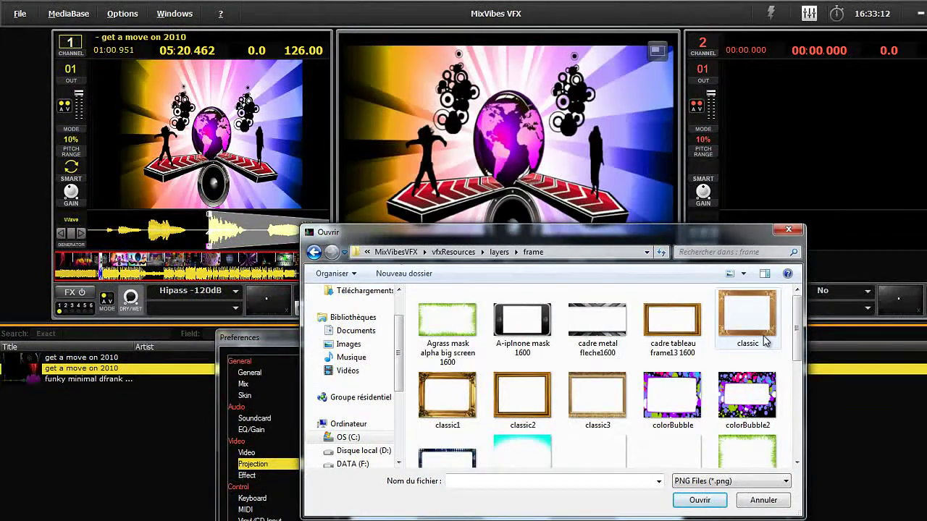
{"action": "left_click", "coordinate": [447, 325]}
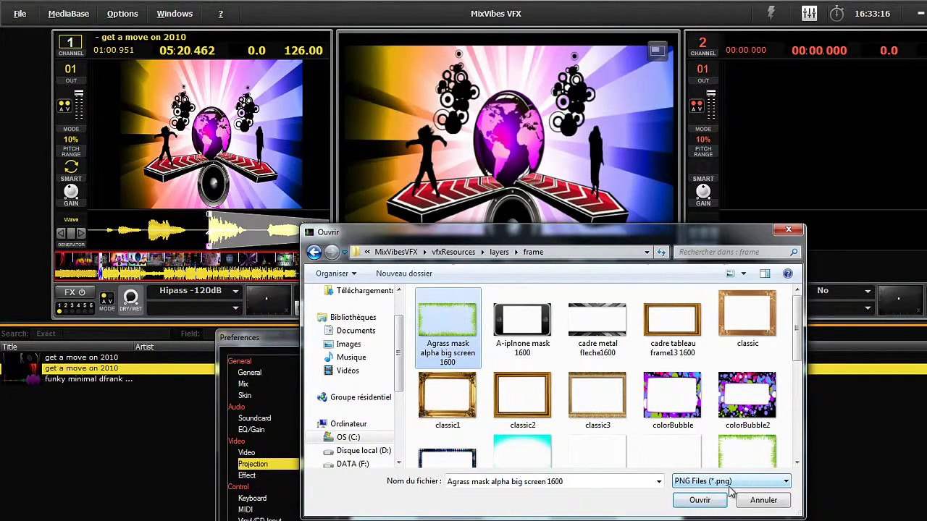
{"action": "left_click", "coordinate": [701, 502]}
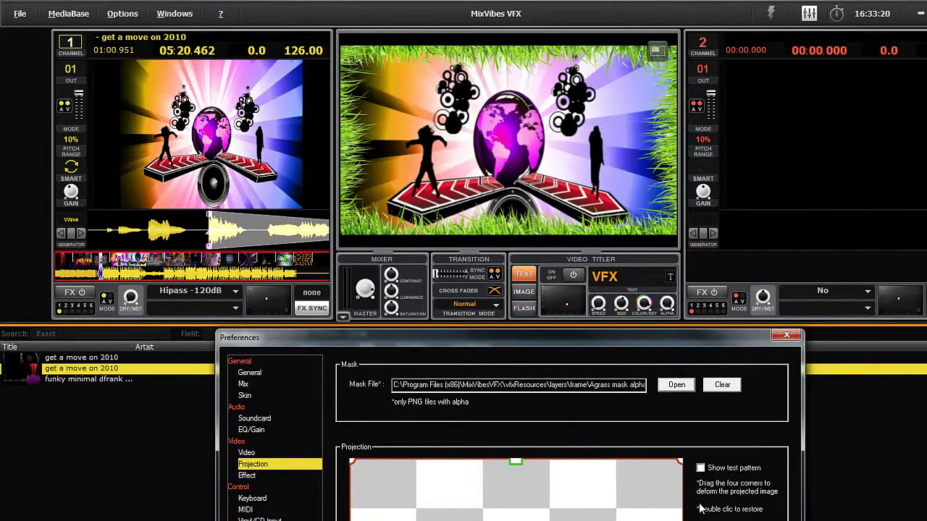
Load the 'A-iplnone mask 1600' phone frame from the frame folder as the mask.
{"action": "left_click", "coordinate": [676, 385]}
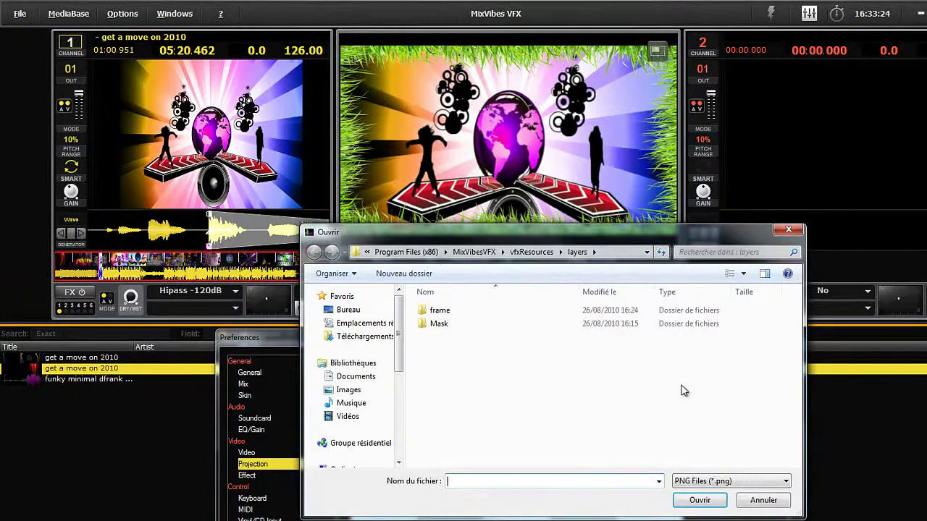
{"action": "double_click", "coordinate": [435, 312]}
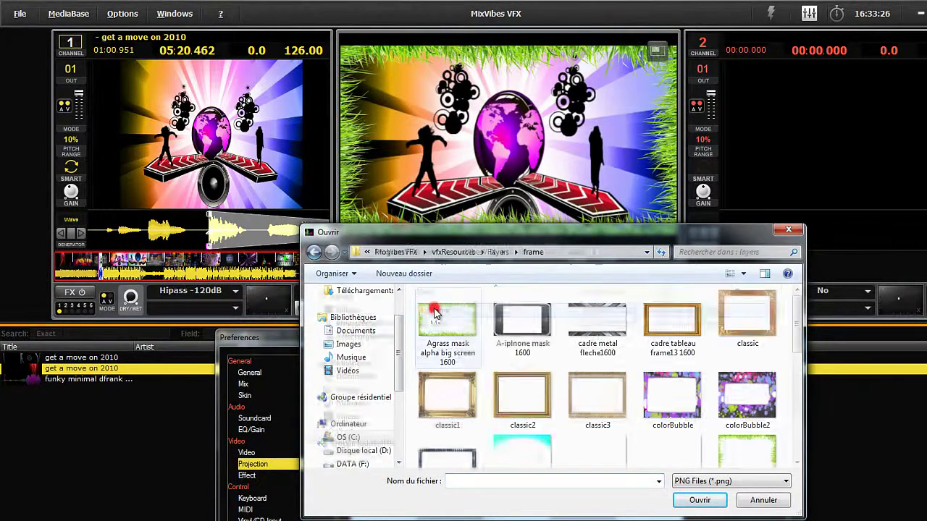
{"action": "left_click", "coordinate": [522, 323]}
{"action": "left_click", "coordinate": [700, 501]}
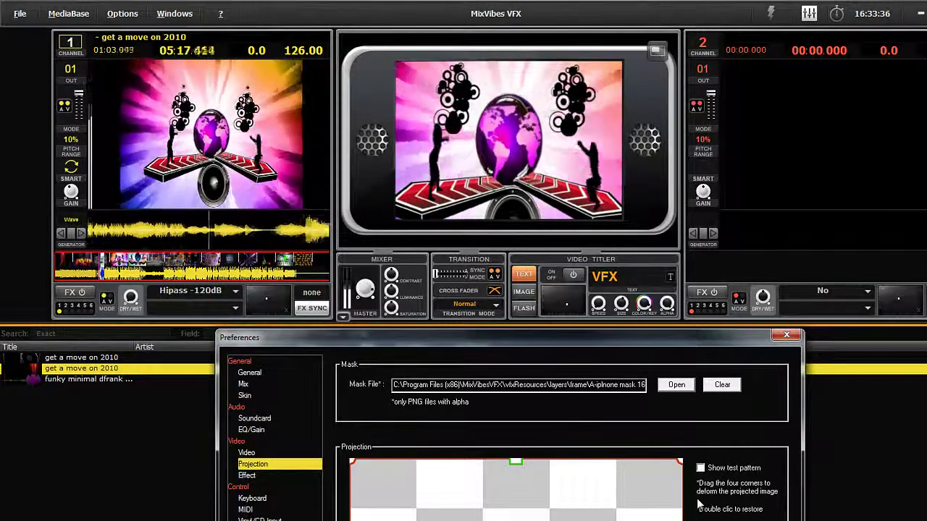
Replace it with the 'cadre metal fleche1600' metal frame mask.
{"action": "left_click", "coordinate": [680, 386]}
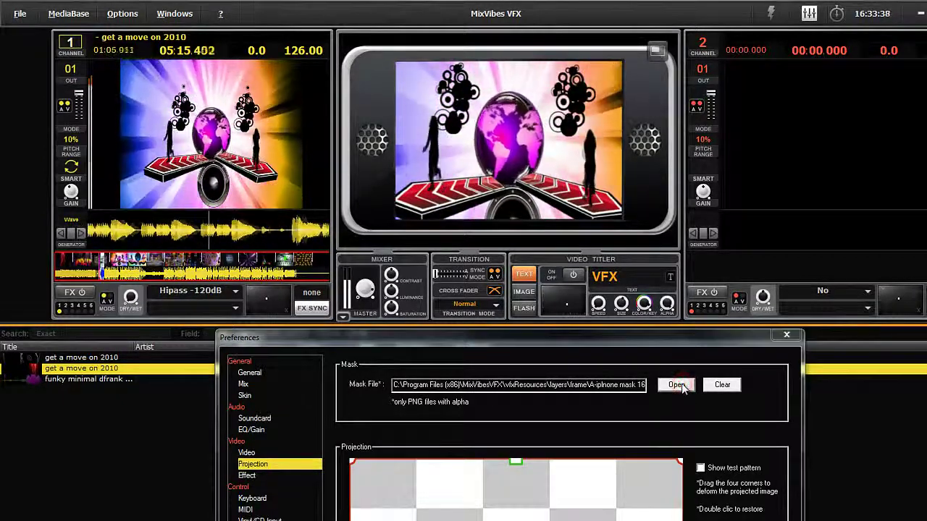
{"action": "double_click", "coordinate": [439, 307]}
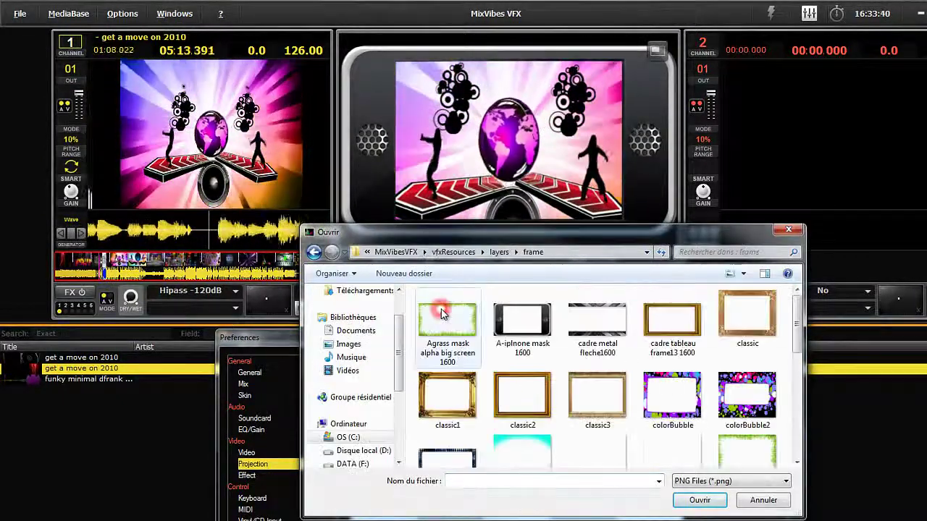
{"action": "left_click", "coordinate": [616, 327]}
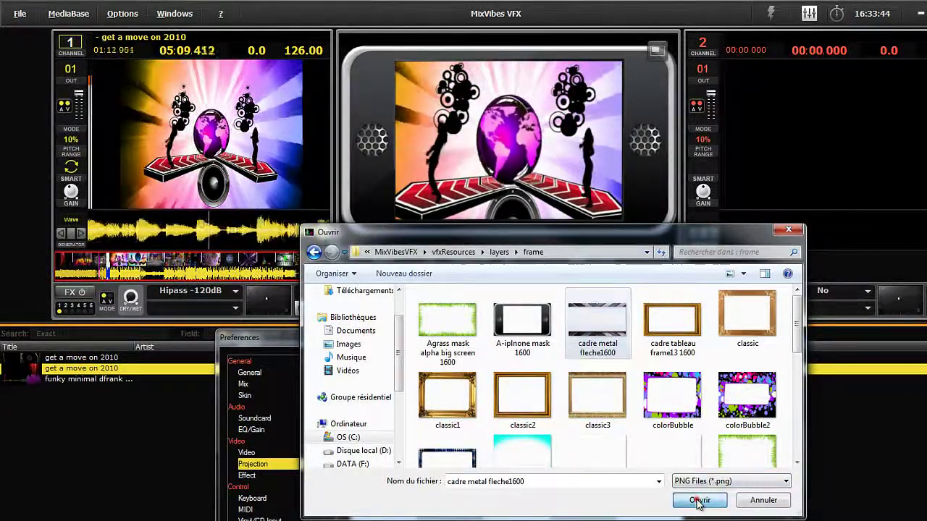
{"action": "left_click", "coordinate": [698, 500]}
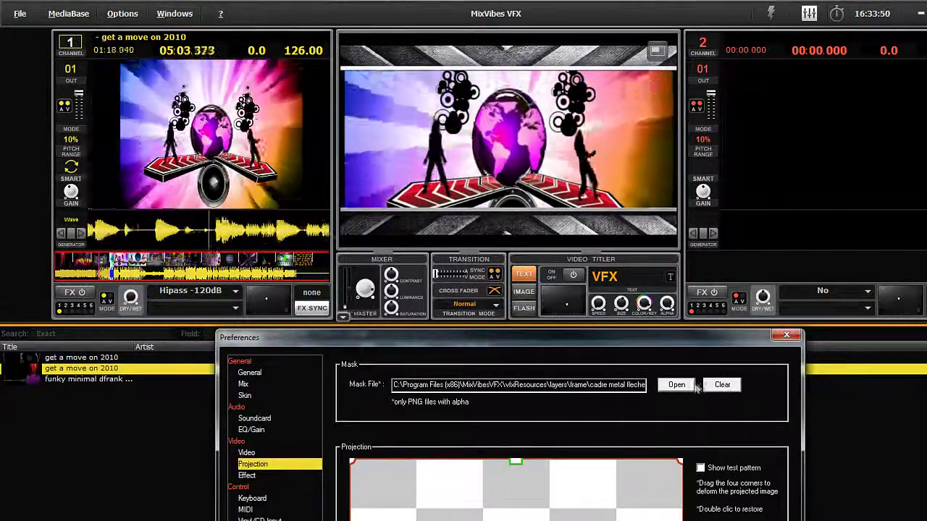
Load the 'cadre tableau frame13 1600' gold frame, then clear the Mask File field.
{"action": "left_click", "coordinate": [681, 386]}
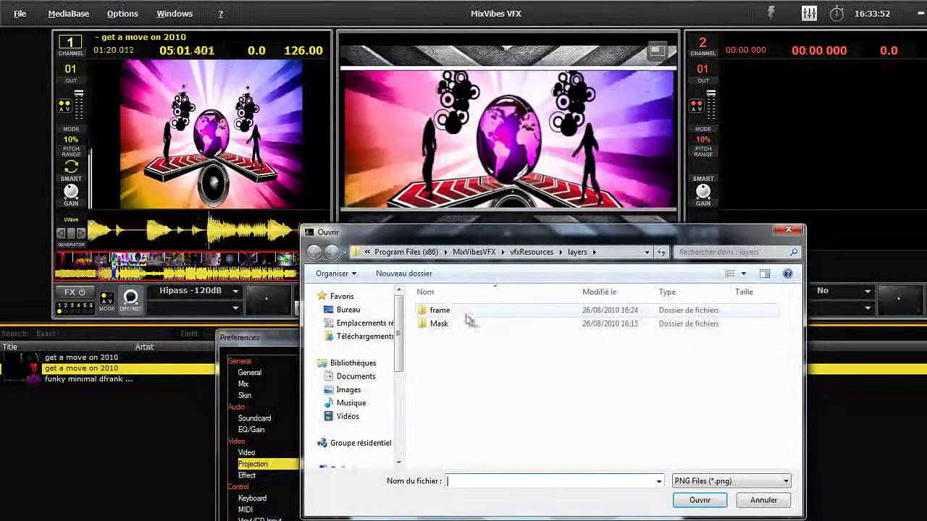
{"action": "left_click", "coordinate": [444, 311]}
{"action": "double_click", "coordinate": [444, 312]}
{"action": "left_click", "coordinate": [661, 322]}
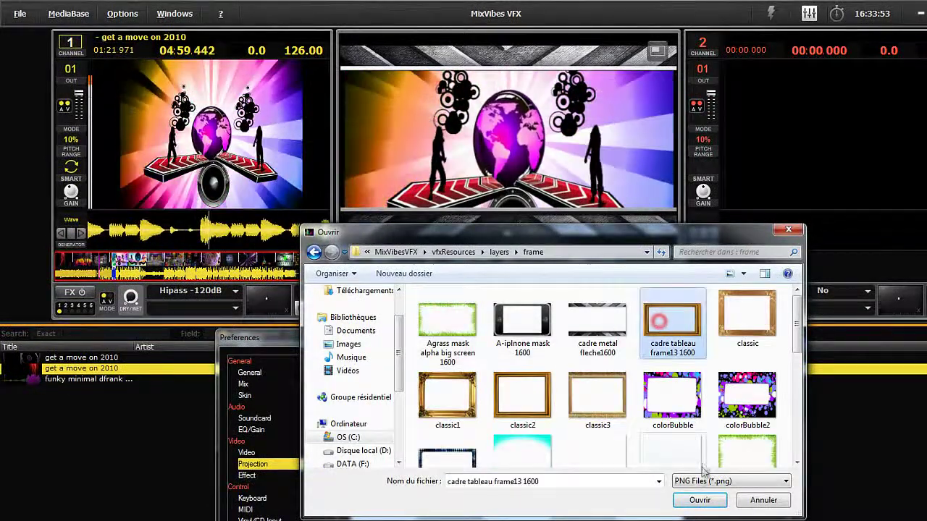
{"action": "left_click", "coordinate": [697, 500]}
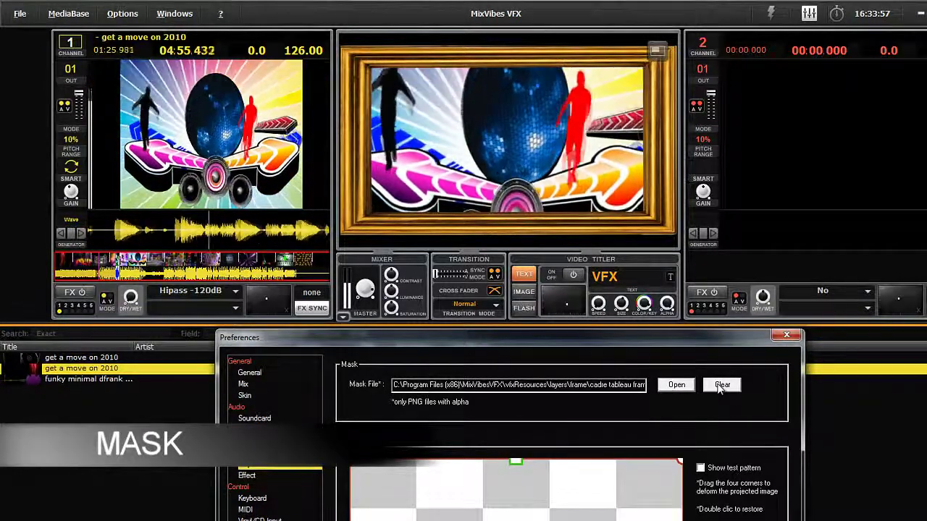
{"action": "left_click", "coordinate": [722, 386]}
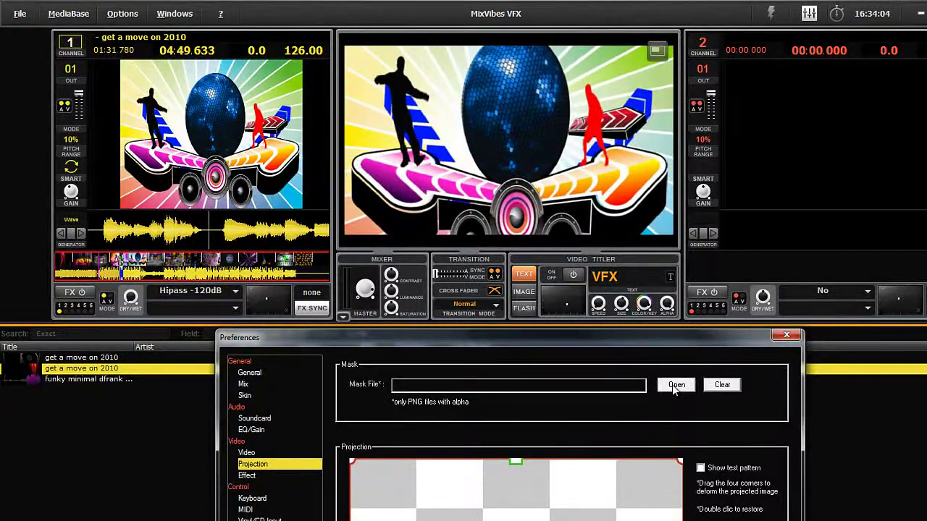
Browse into Mask > mask 1600x900 and select 'old tv degrad mask 1600'.
{"action": "left_click", "coordinate": [675, 386]}
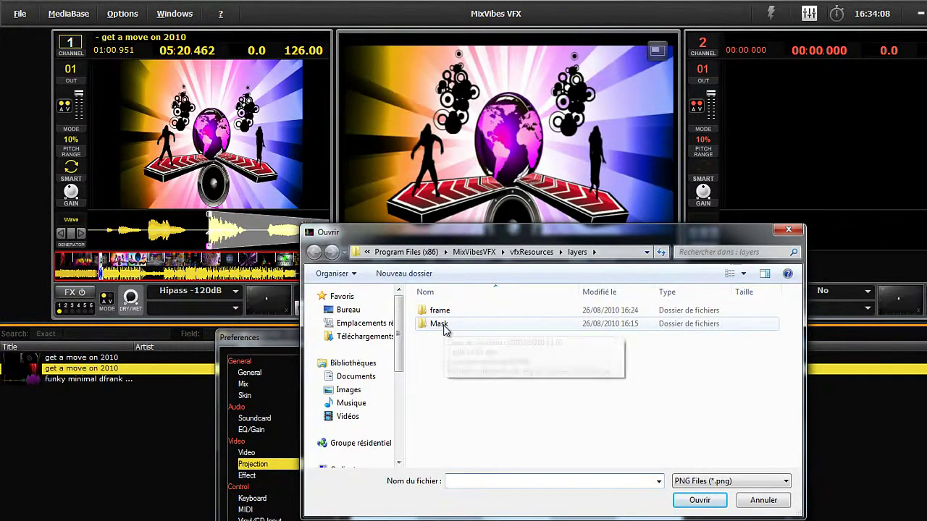
{"action": "double_click", "coordinate": [442, 325]}
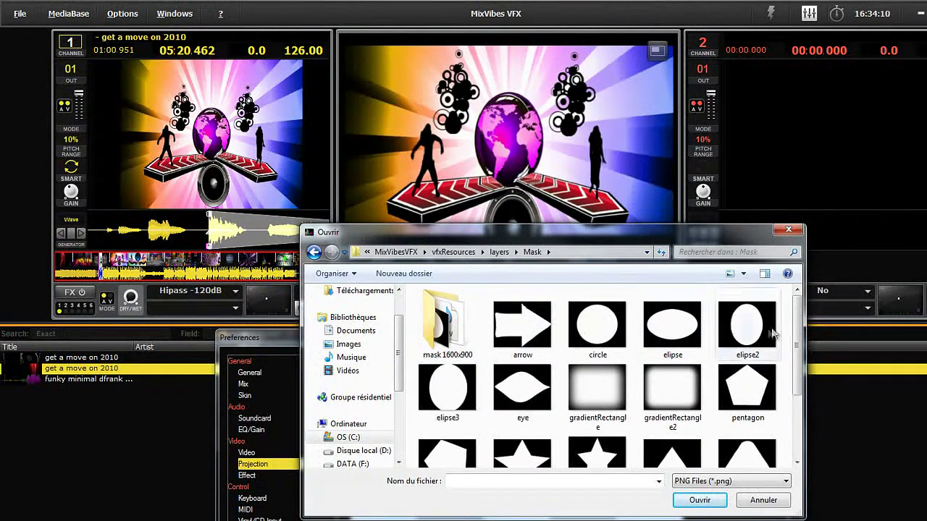
{"action": "left_click_drag", "start_coordinate": [797, 332], "coordinate": [801, 386]}
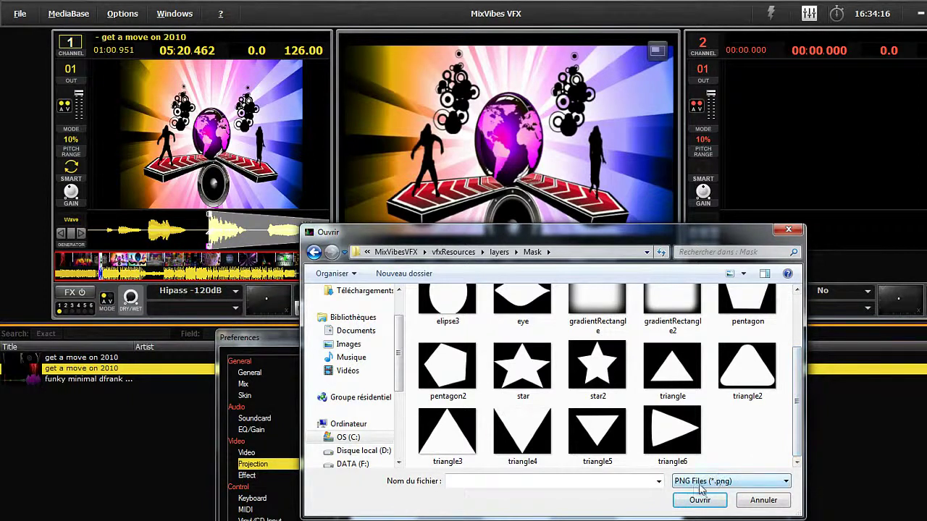
{"action": "scroll", "coordinate": [797, 454], "scroll_direction": "up", "scroll_amount": 5}
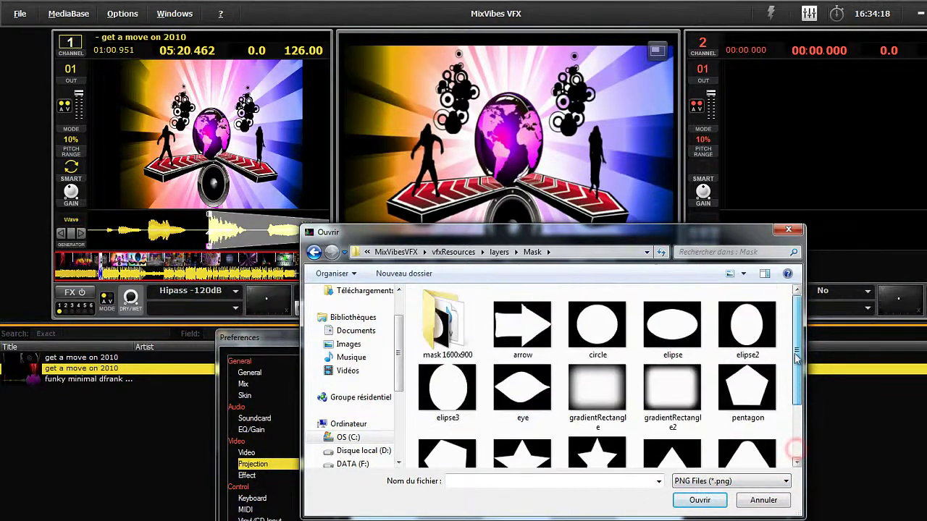
{"action": "double_click", "coordinate": [449, 333]}
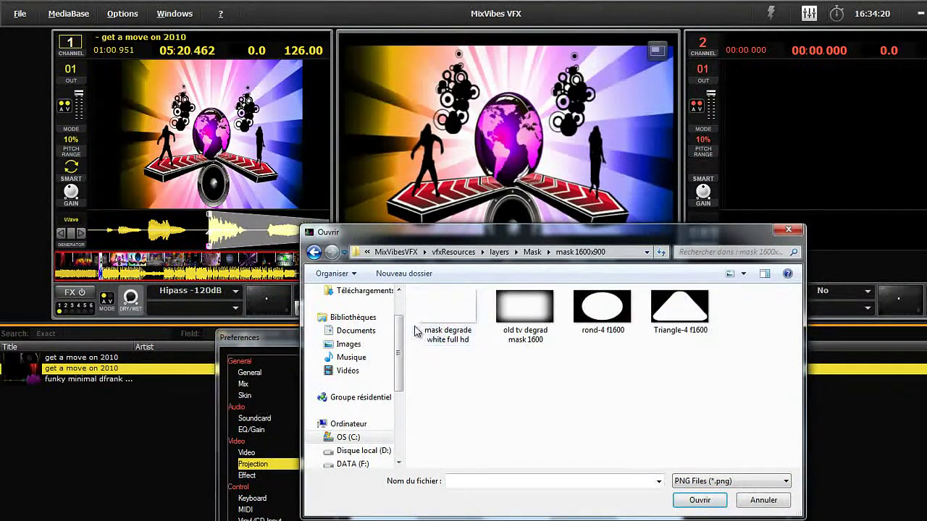
{"action": "left_click", "coordinate": [526, 312]}
Apply the old tv mask, then switch to 'Triangle-4 f1600' and close Preferences.
{"action": "left_click", "coordinate": [698, 500]}
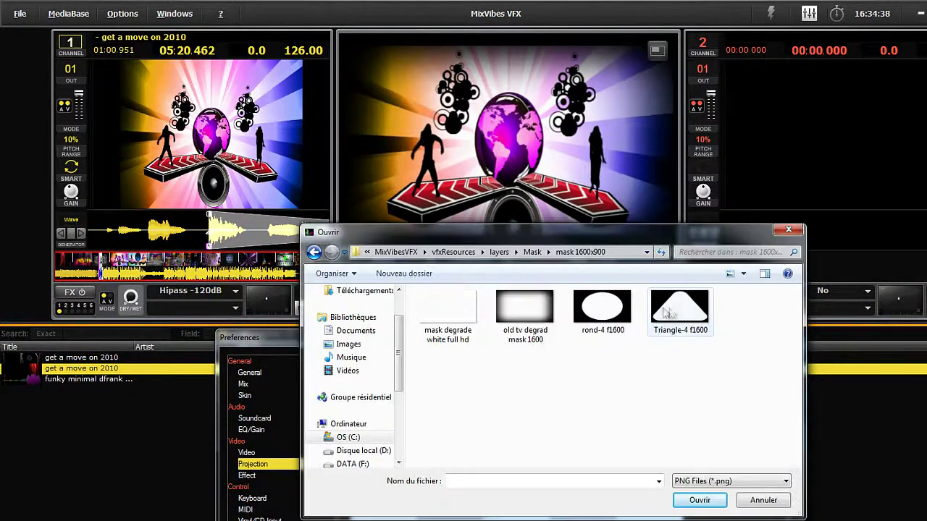
{"action": "left_click", "coordinate": [682, 311]}
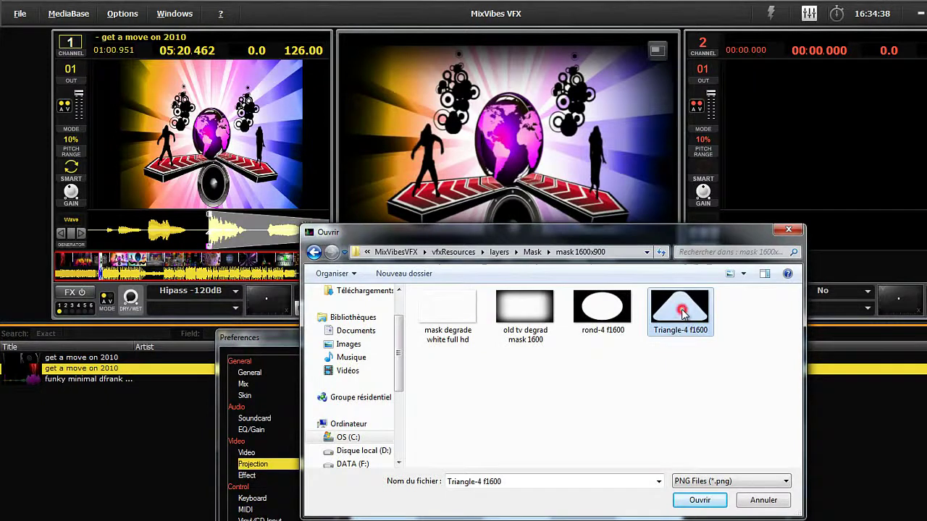
{"action": "left_click", "coordinate": [700, 500]}
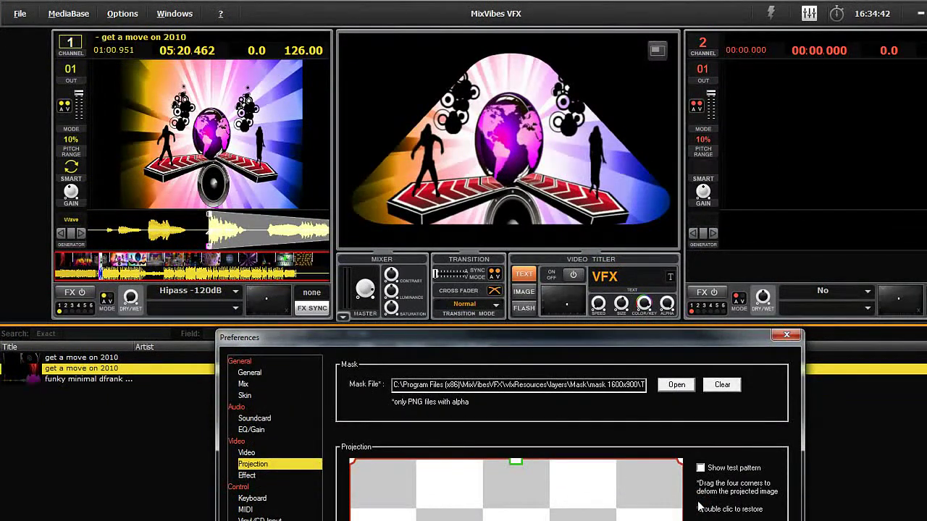
{"action": "left_click", "coordinate": [786, 334]}
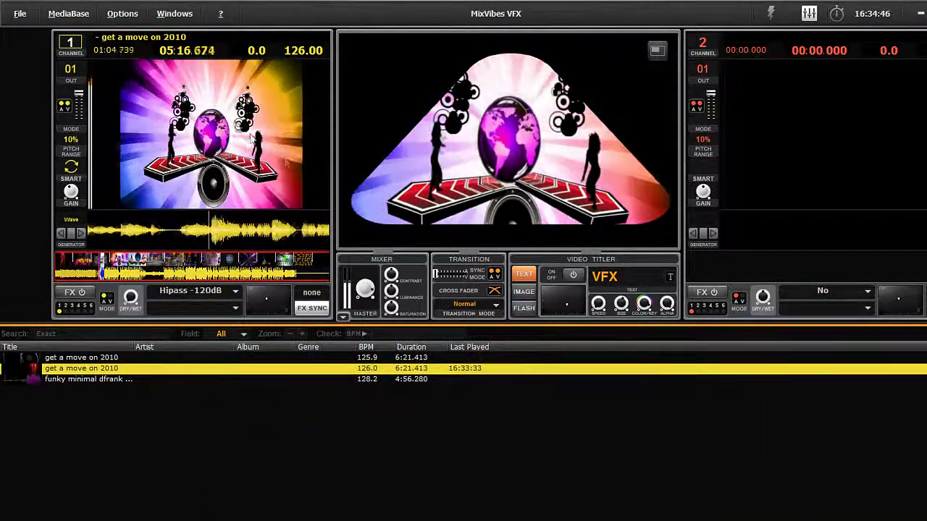
Clear the triangle mask file in Projection preferences so the output is a full unmasked rectangle.
{"action": "left_click", "coordinate": [117, 15]}
{"action": "left_click", "coordinate": [124, 44]}
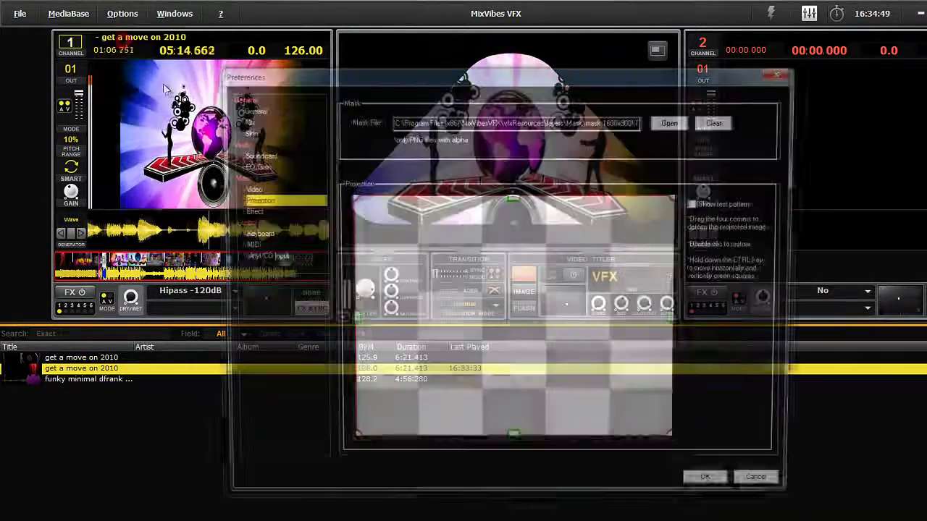
{"action": "left_click_drag", "start_coordinate": [529, 77], "coordinate": [570, 262]}
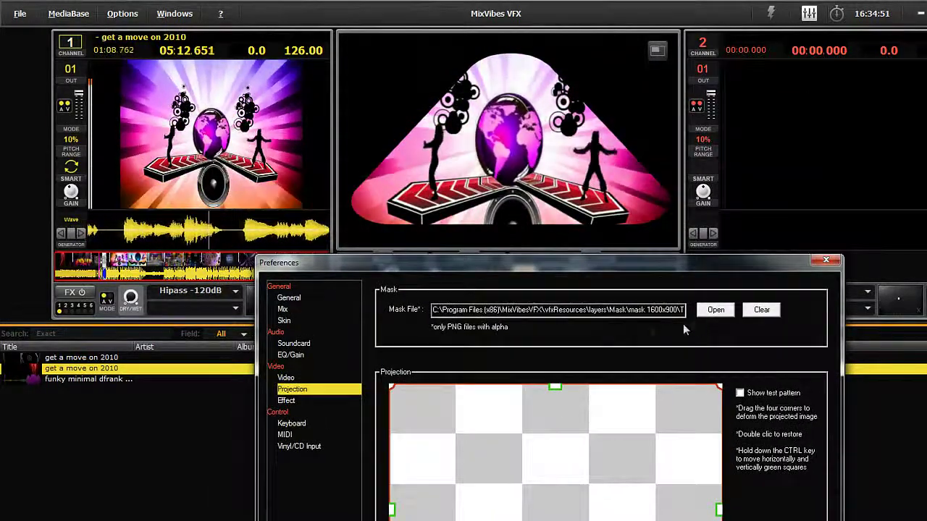
{"action": "left_click", "coordinate": [766, 311]}
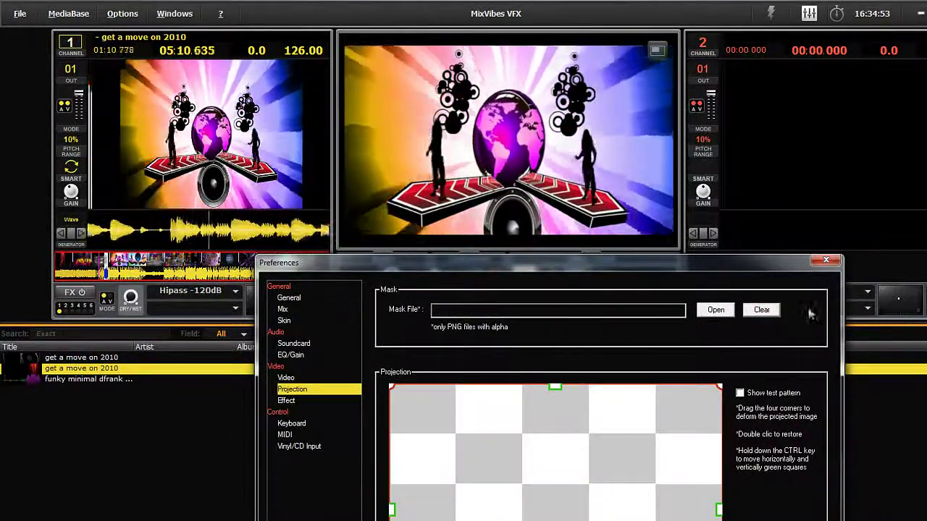
{"action": "left_click", "coordinate": [826, 262]}
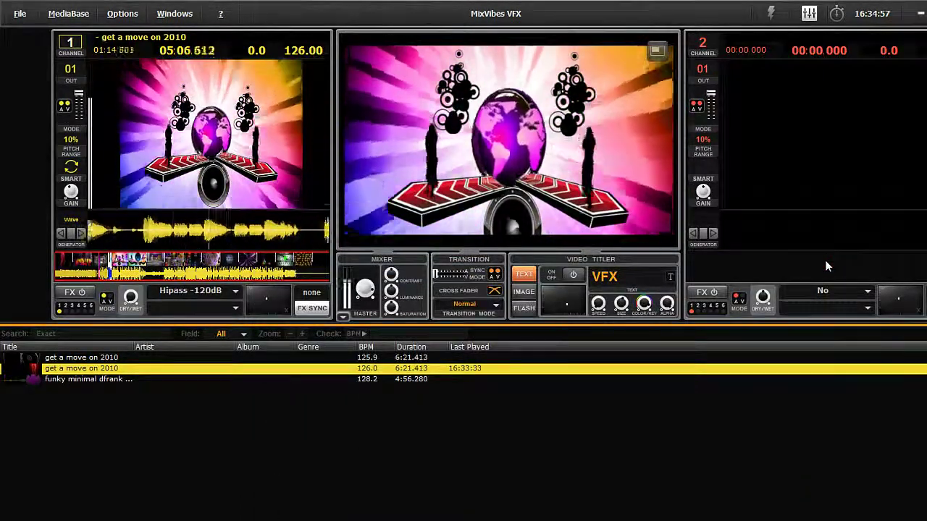